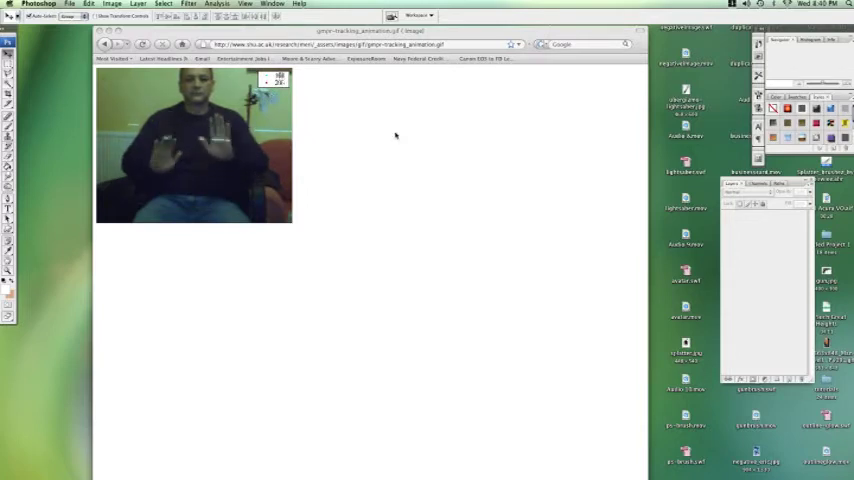
Step: Show the Animation frames panel via Window, place it below the GIF, and bring the browser forward
click(217, 4)
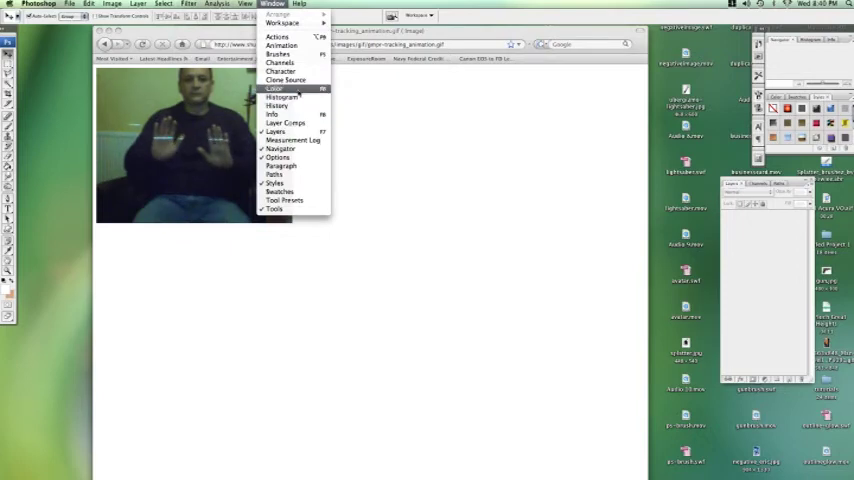
click(280, 45)
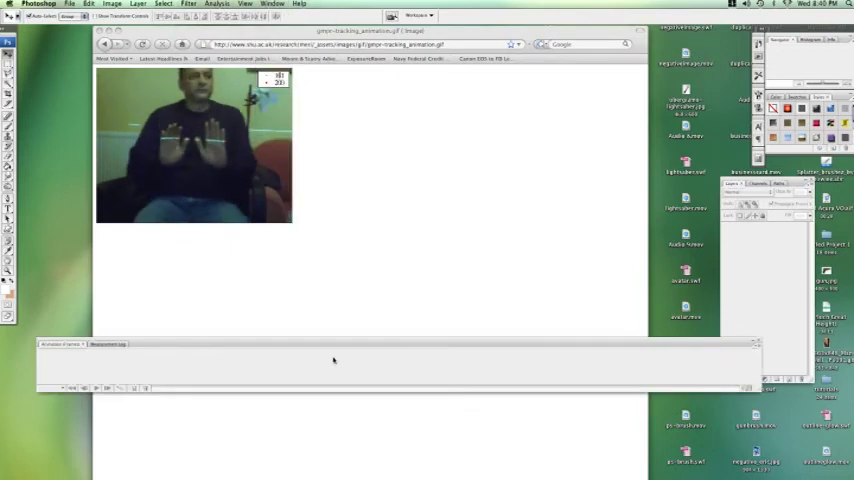
drag(335, 355, 335, 305)
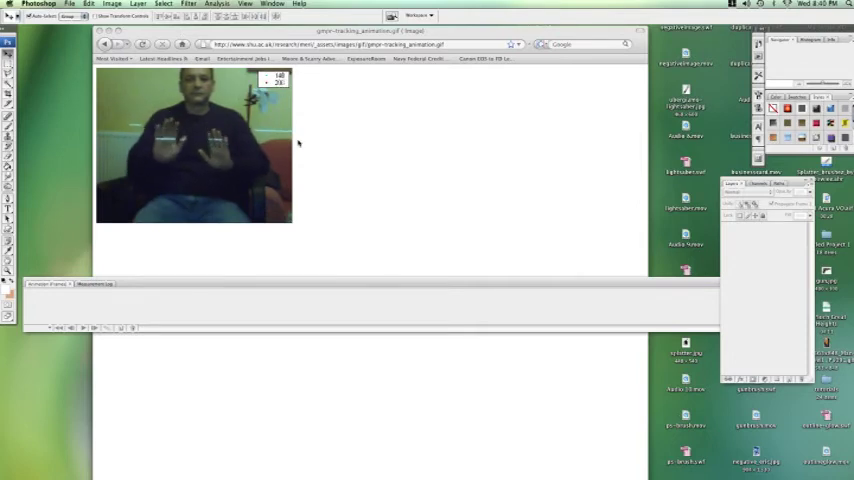
click(296, 31)
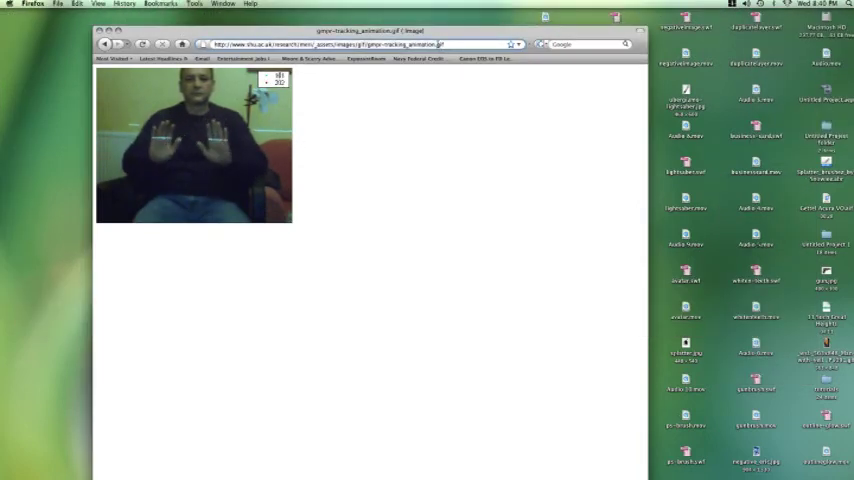